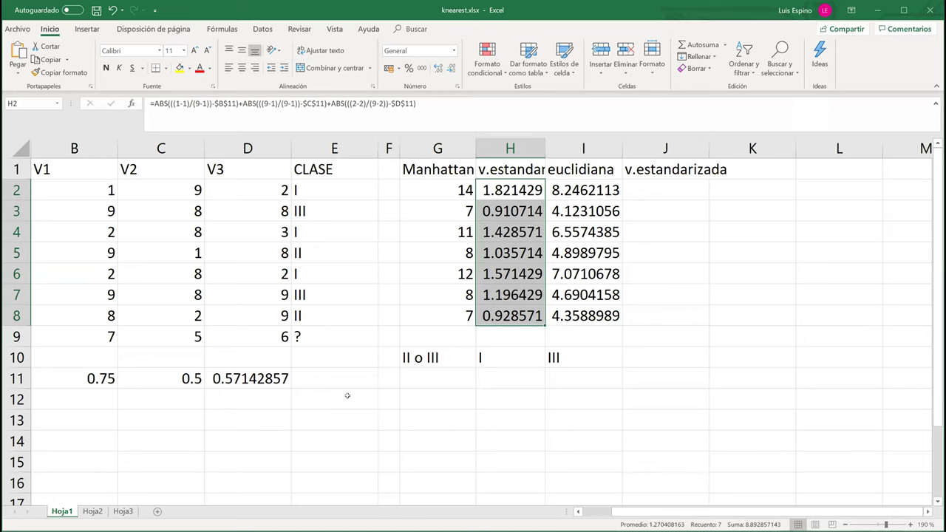
Review the V1, V2 and V3 values of the unclassified individual H in row 9.
left_click_drag(108, 191, 139, 231)
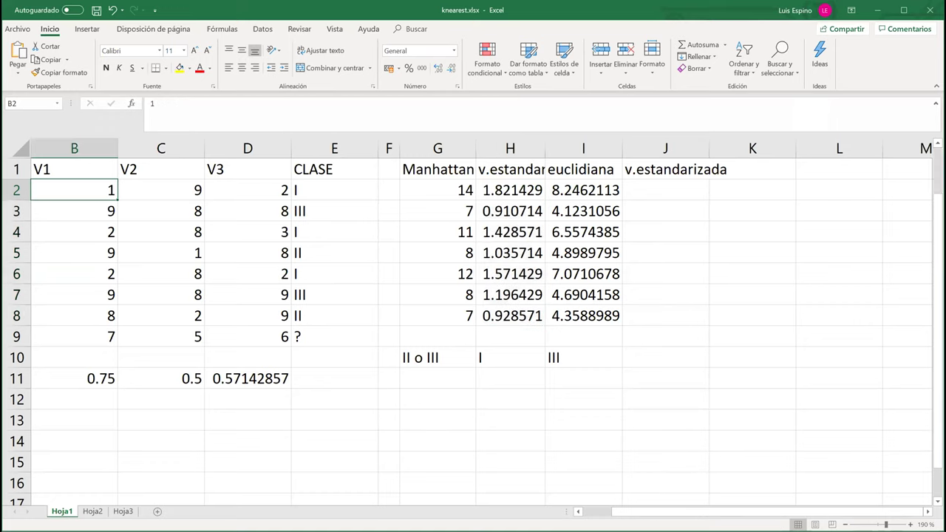
left_click(599, 515)
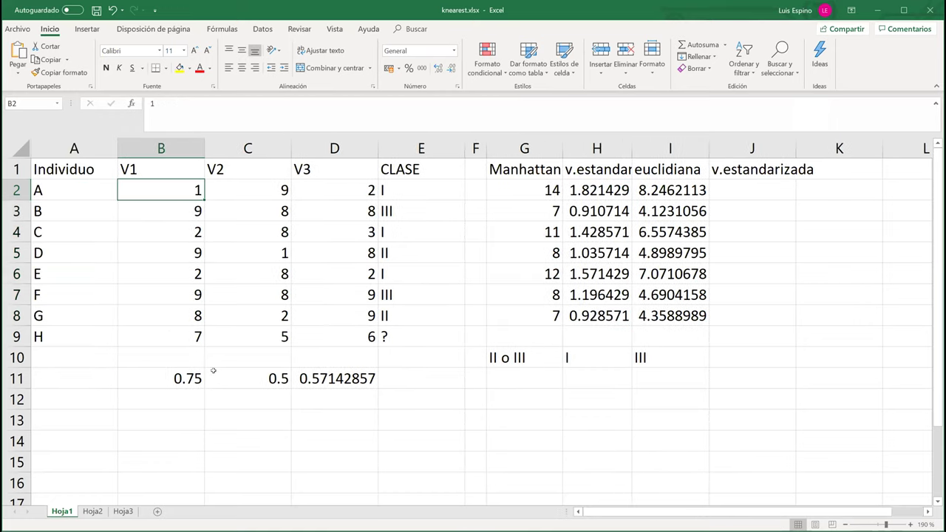
left_click_drag(172, 336, 354, 338)
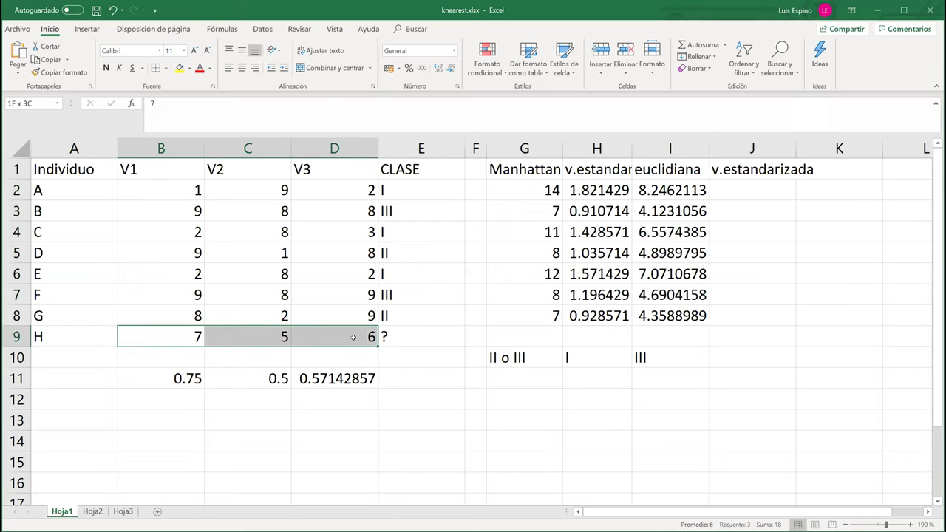
left_click(473, 395)
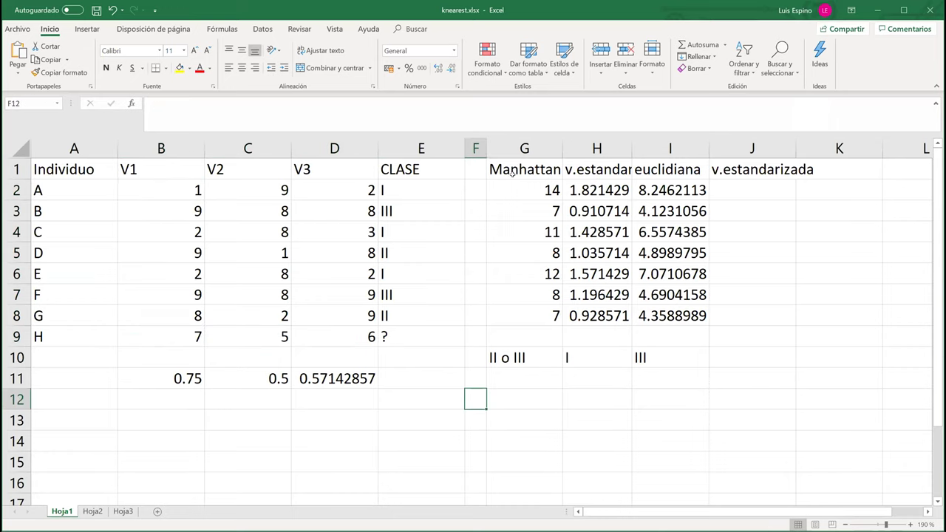
Examine the Manhattan distance formulas in G2, G3 and G4 and the cells they reference, leaving them without edits.
left_click(517, 169)
left_click(530, 198)
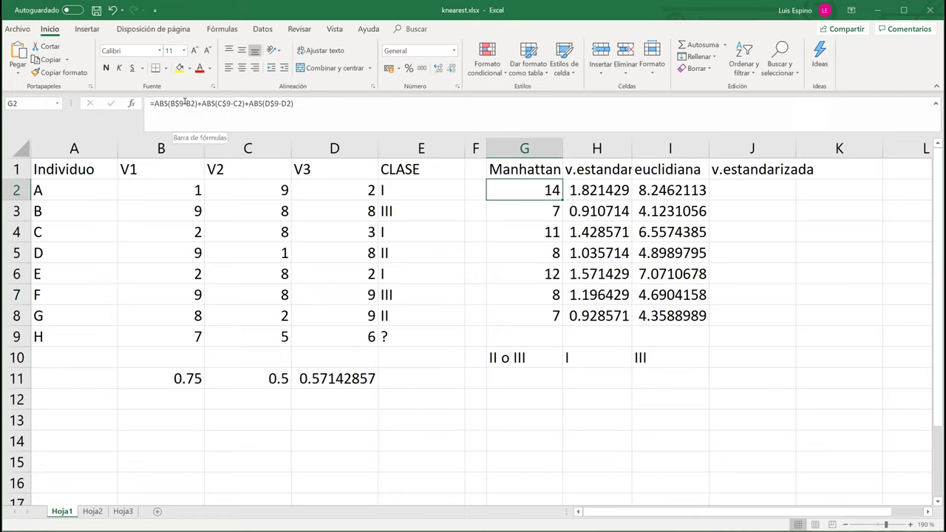
left_click_drag(171, 103, 195, 103)
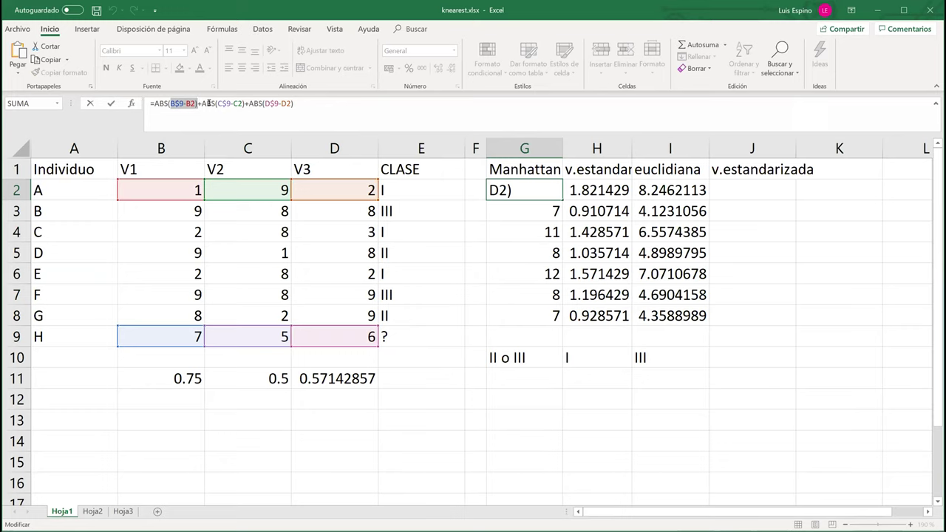
left_click_drag(217, 103, 295, 103)
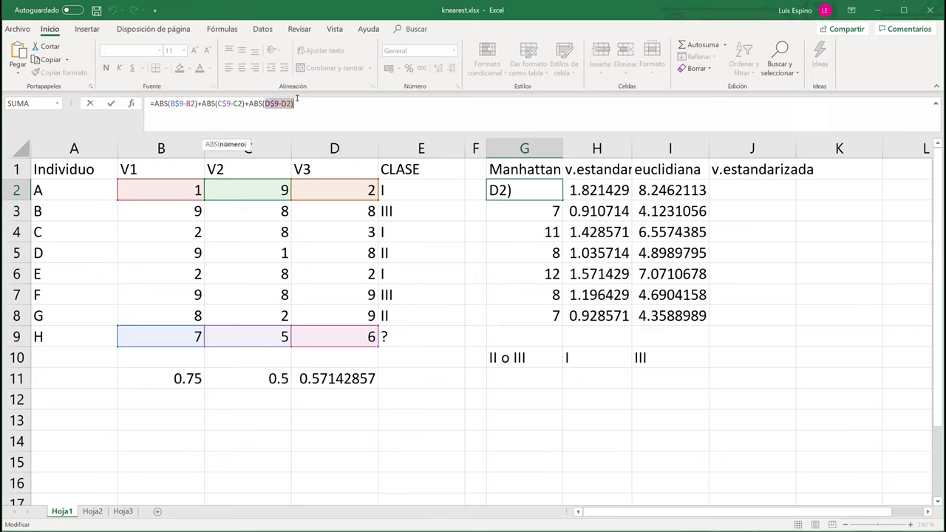
left_click(522, 210)
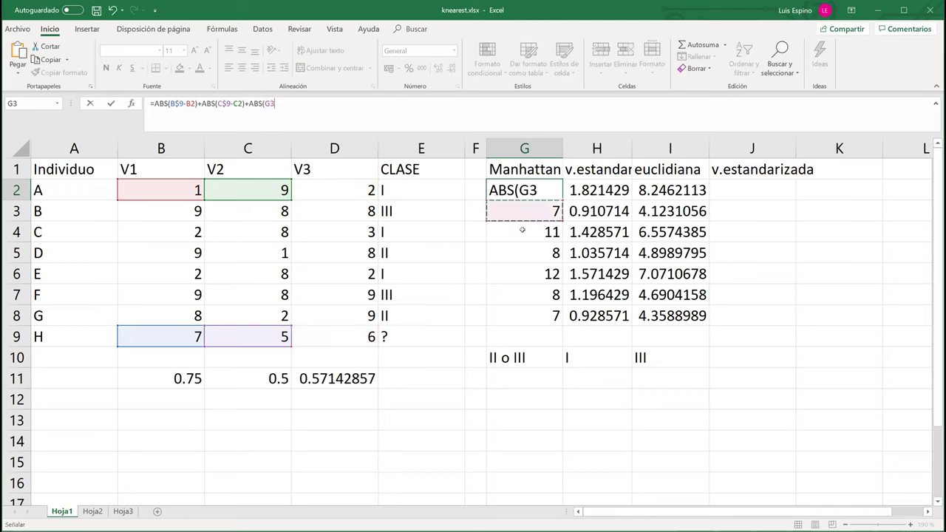
key("Escape")
left_click(522, 207)
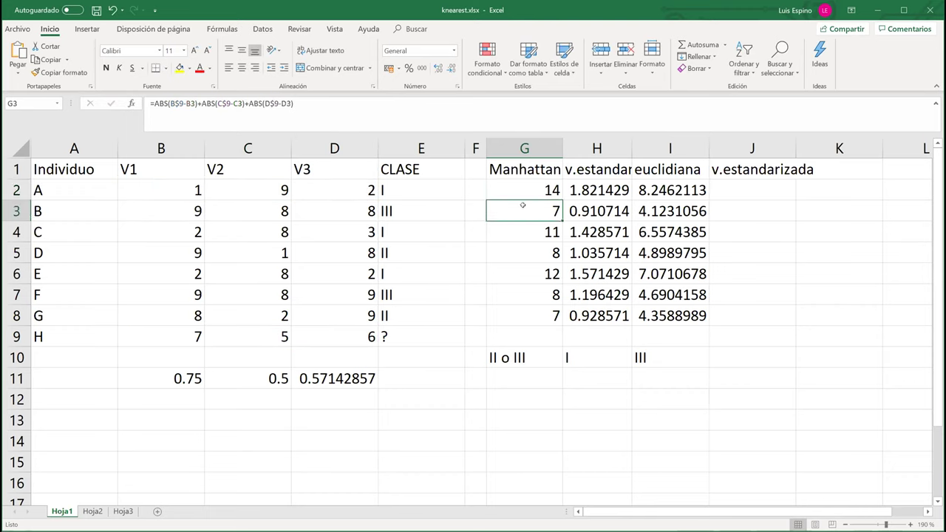
key("F2")
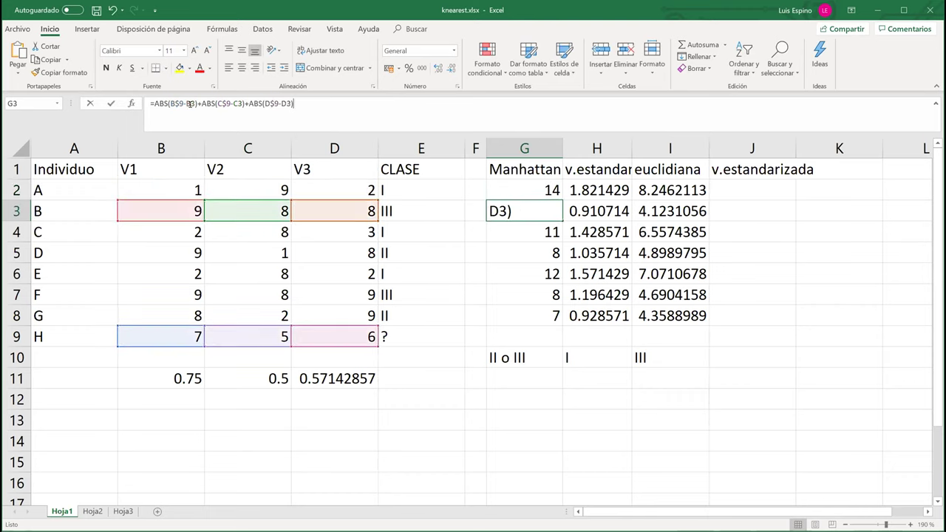
key("Return")
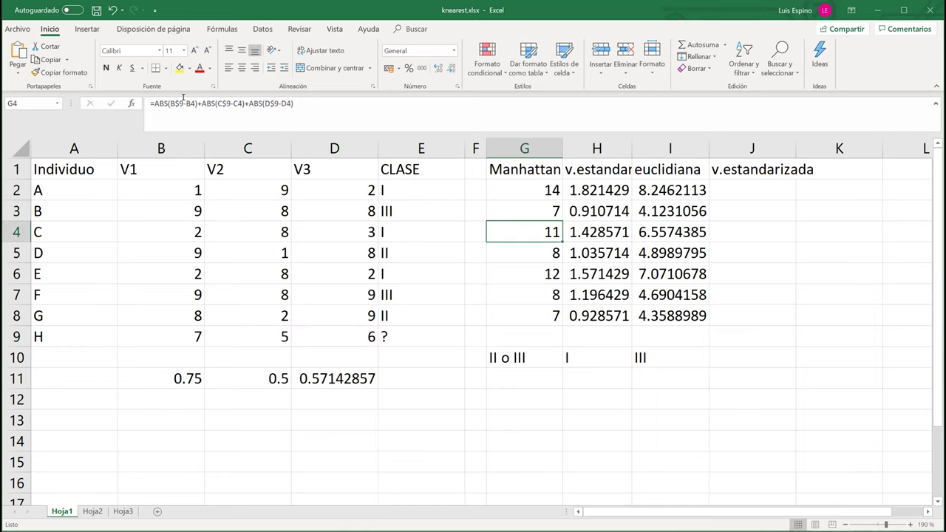
key("F2")
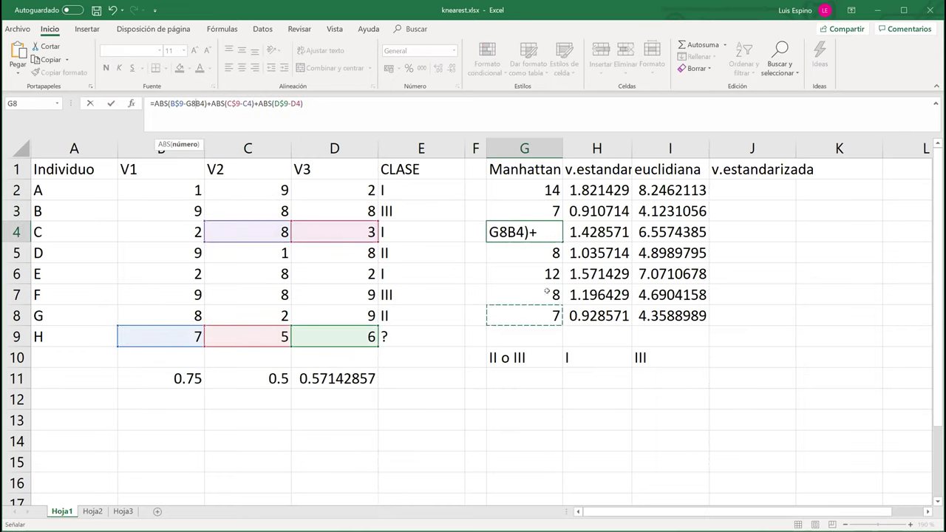
key("Escape")
Examine the standardized Manhattan distance formula in H2 and the row 11 cells it references.
left_click(580, 189)
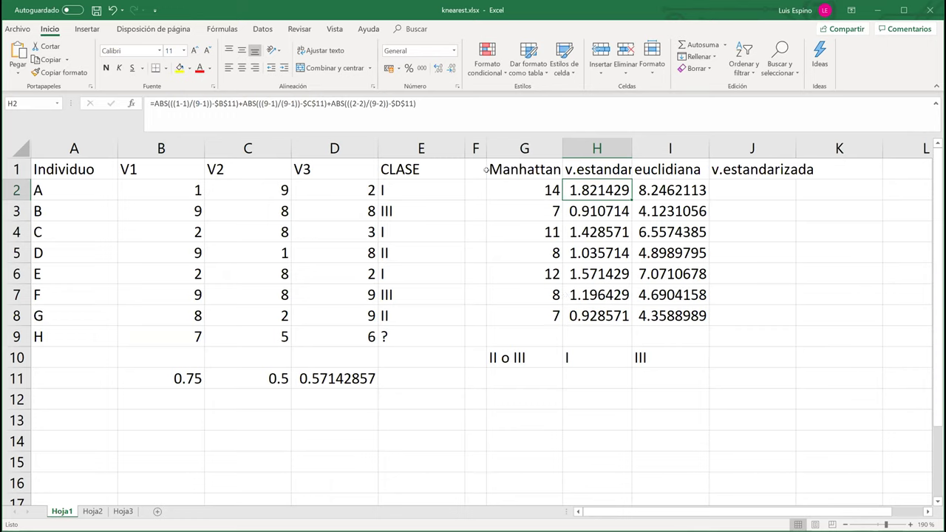
left_click(176, 103)
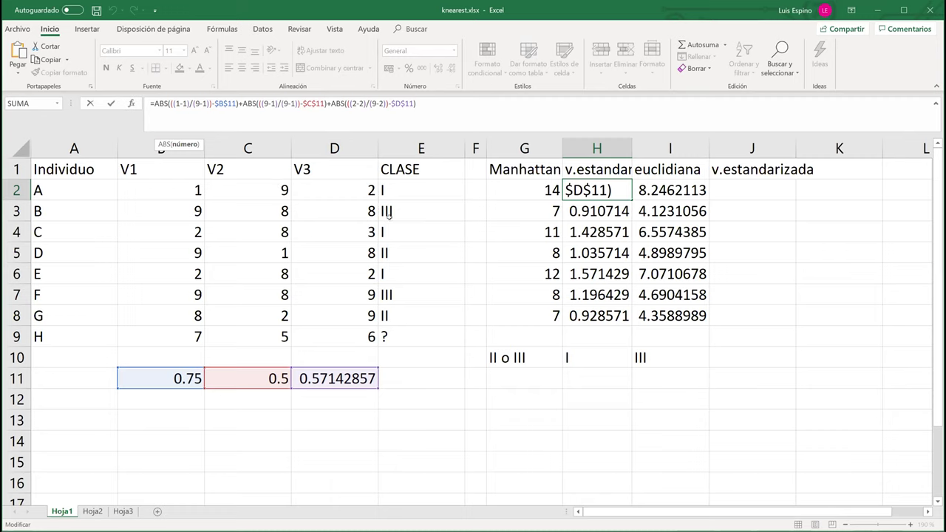
left_click(443, 278)
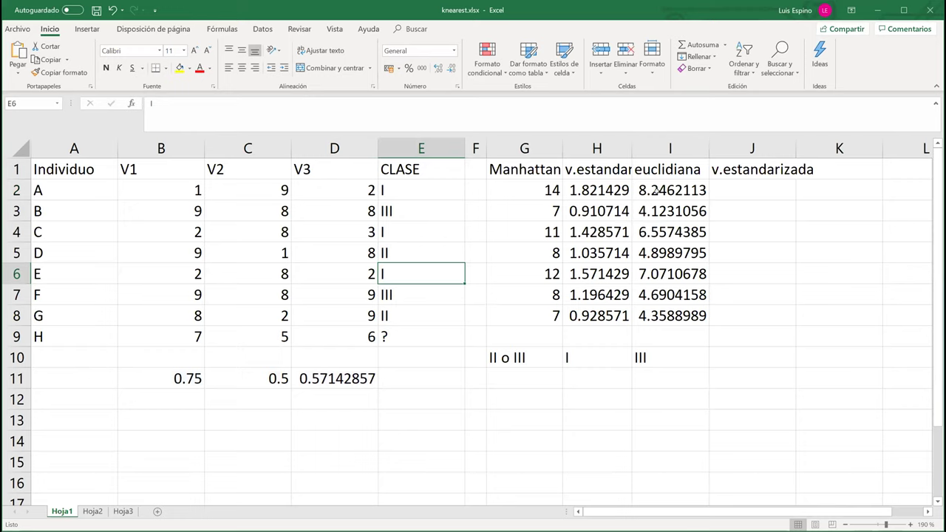
Highlight the first standardized term, ((1-1)/(9-1)), inside the formula of H2 to inspect it.
left_click(596, 192)
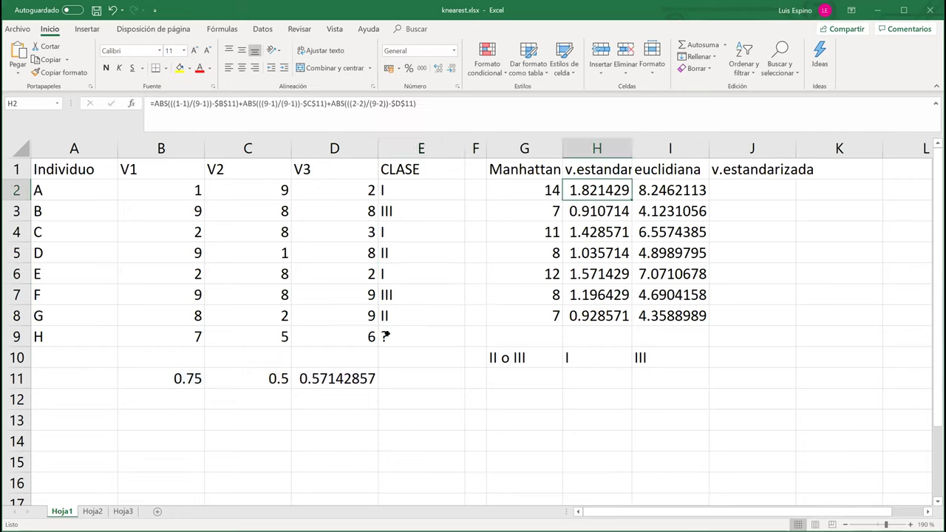
left_click(217, 103)
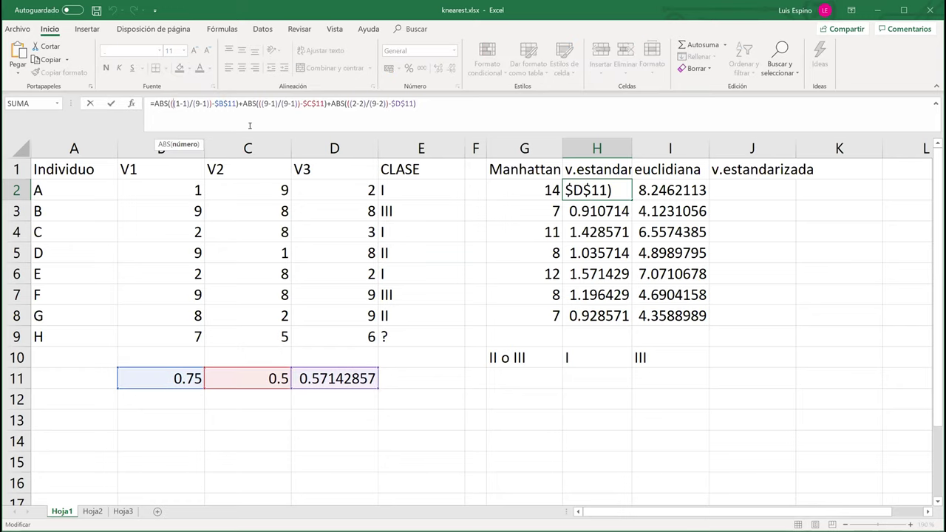
key("Home")
key("Right")
key("Right")
key("Right")
key("Right")
key("Right")
key("shift+Right")
key("shift+Right")
key("shift+Right")
key("shift+Right")
key("shift+Right")
key("shift+Right")
key("shift+Right")
key("shift+Right")
key("shift+Right")
key("shift+Right")
key("shift+Right")
key("shift+Right")
key("shift+Right")
key("shift+Right")
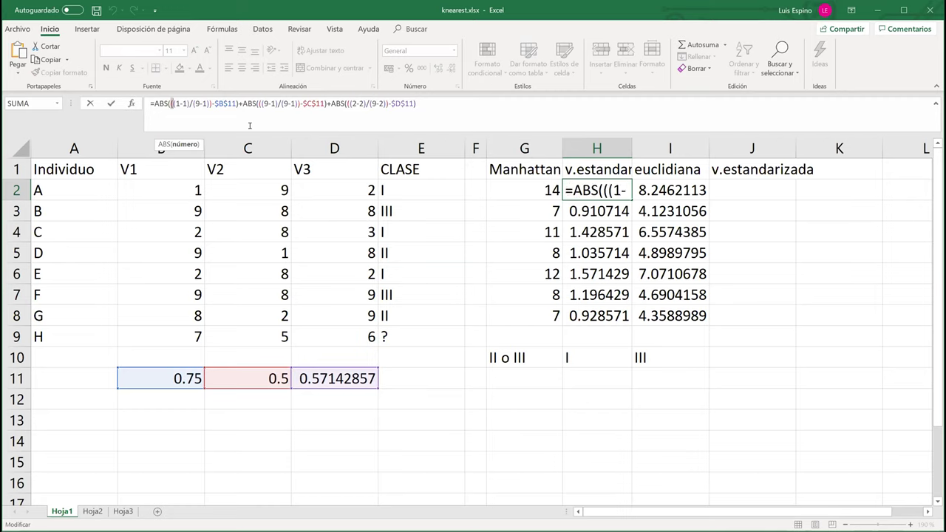
key("shift+Left")
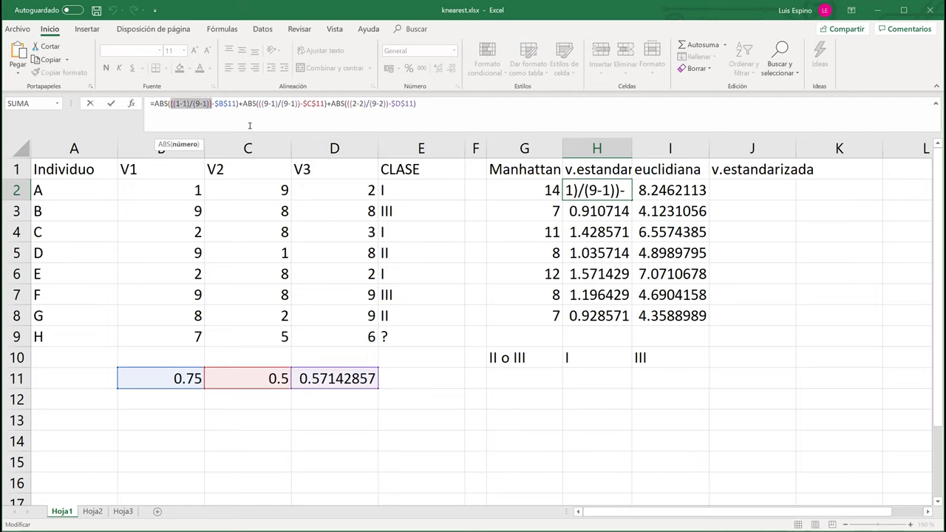
Highlight the $B$11 reference in the formula of H2, remove it and discard the edit.
key("Right")
key("Right")
key("shift+Right")
key("shift+Right")
key("shift+Right")
key("shift+Right")
key("shift+Right")
key("shift+Right")
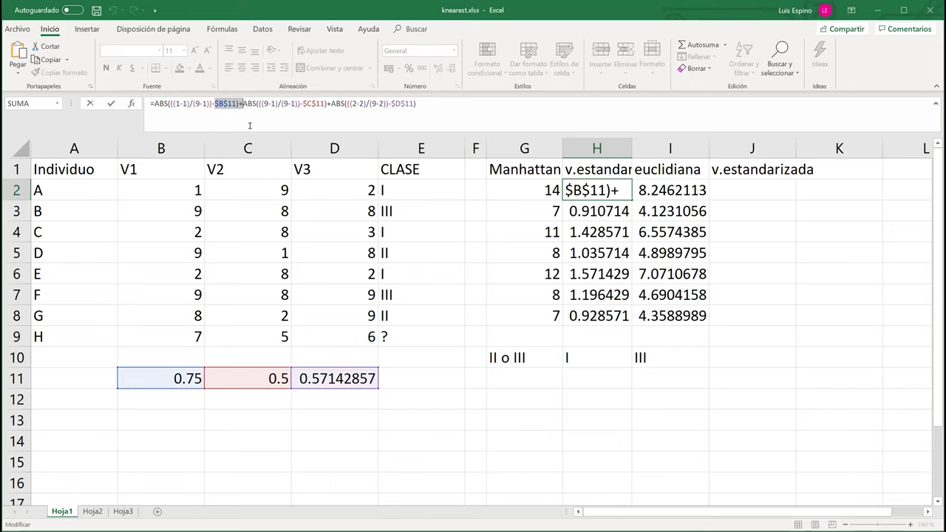
key("shift+Left")
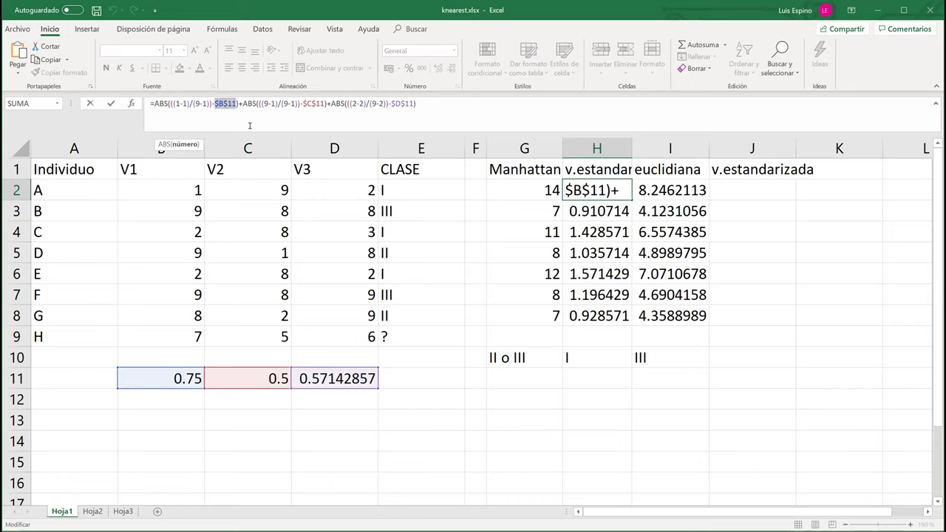
key("Delete")
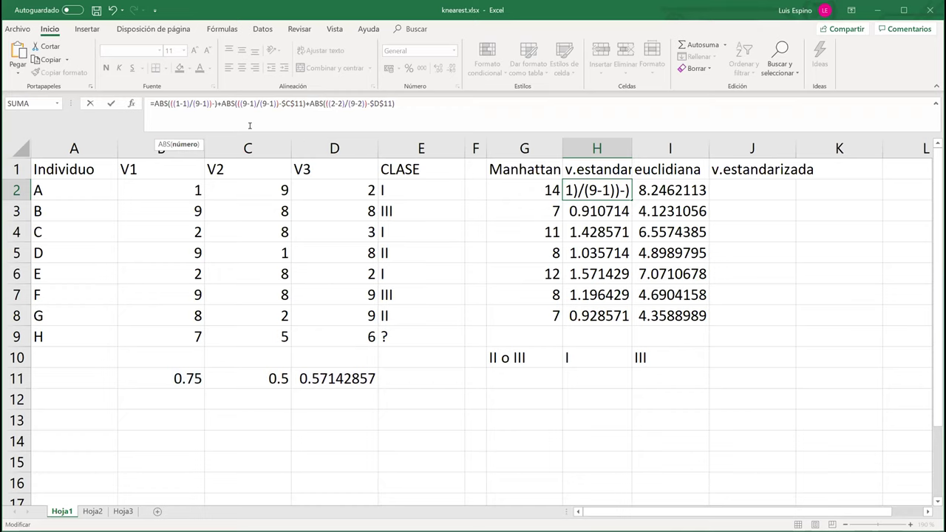
key("Escape")
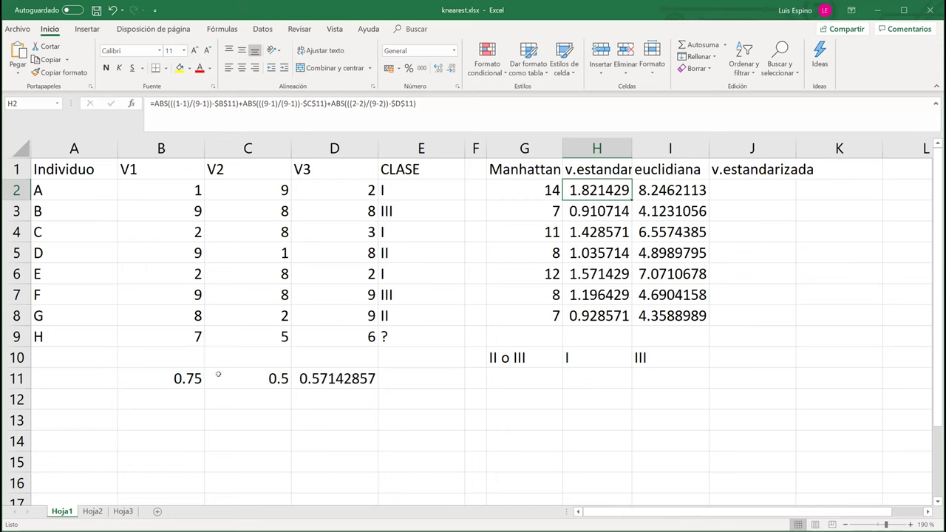
Compare individual H's V1 value with the standardized-value formulas in B11, C11 and D11, discarding any edits.
key("F2")
left_click(175, 332)
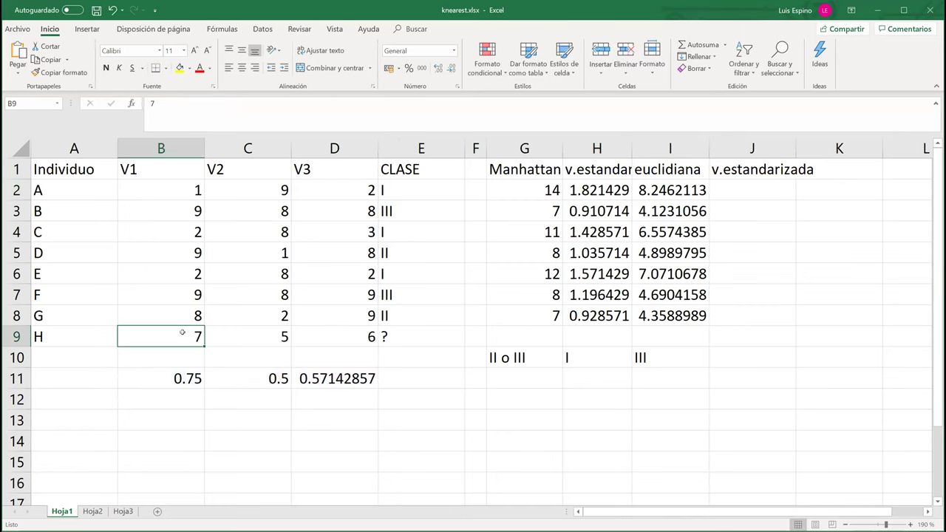
left_click(180, 378)
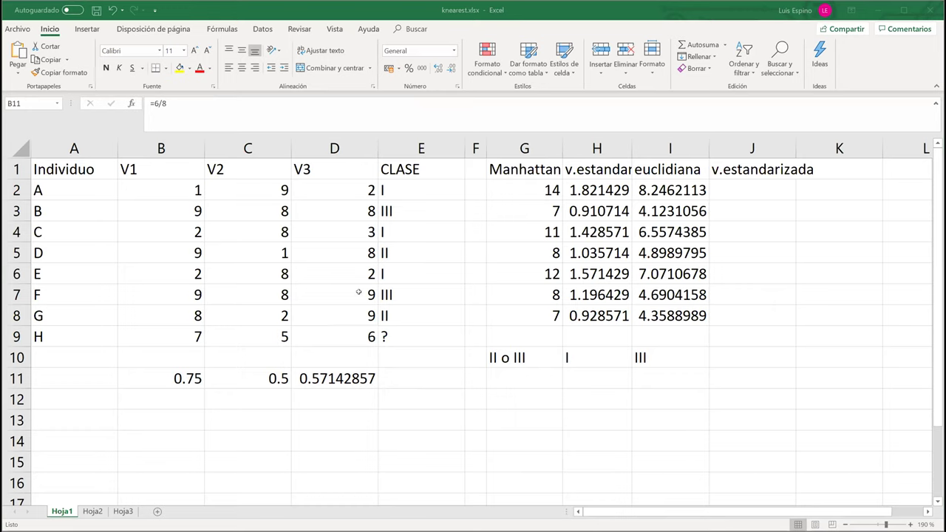
left_click(272, 376)
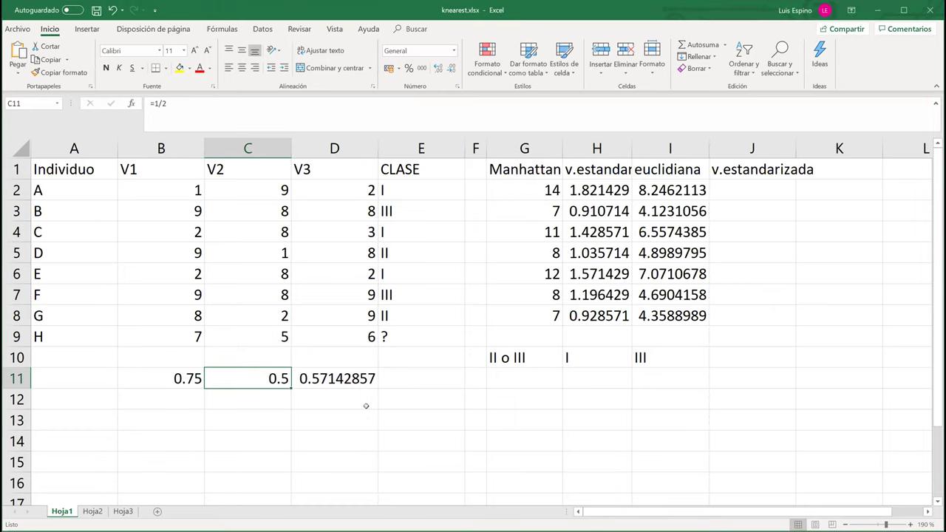
left_click(335, 386)
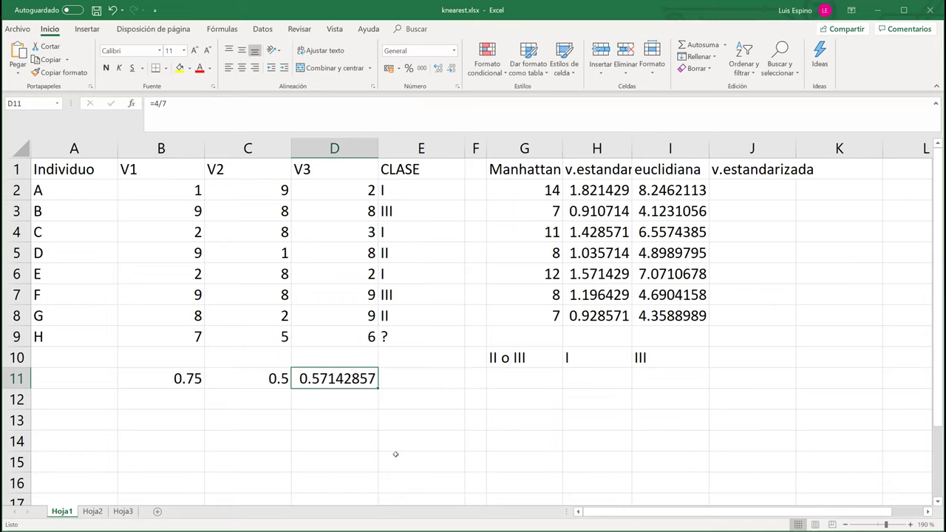
double_click(158, 104)
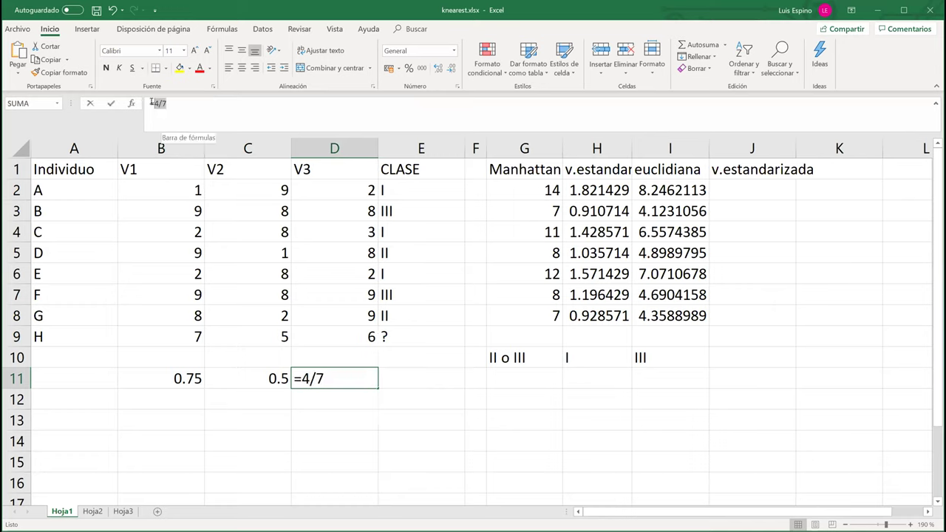
left_click(263, 374)
left_click(294, 413)
left_click(225, 378)
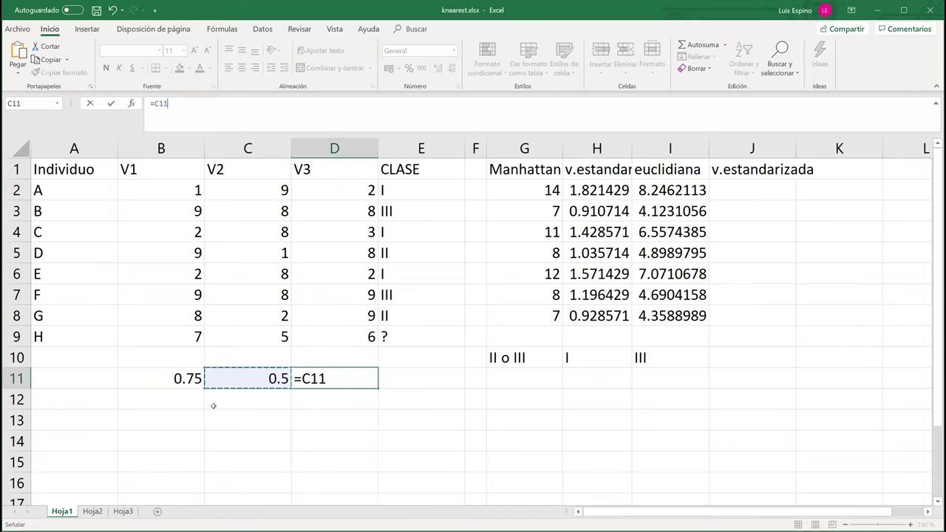
key("Escape")
left_click(249, 379)
left_click(173, 379)
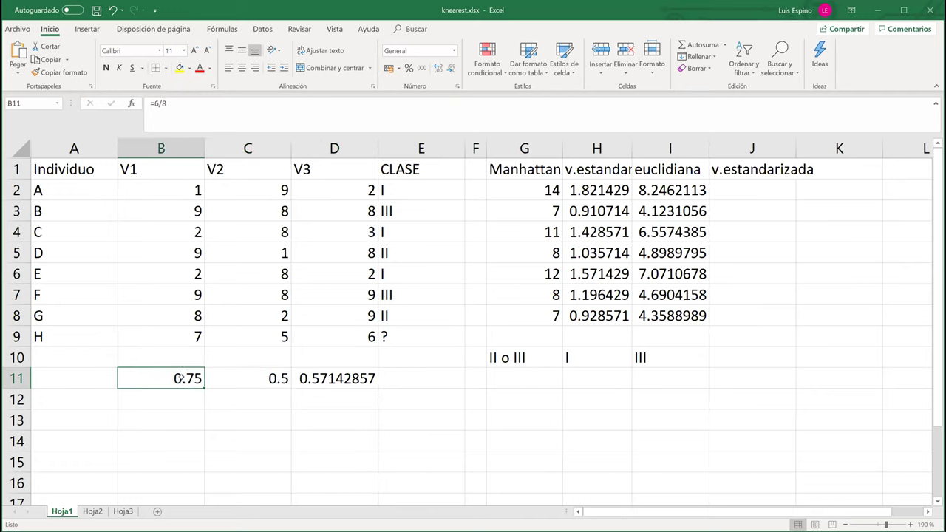
left_click(344, 379)
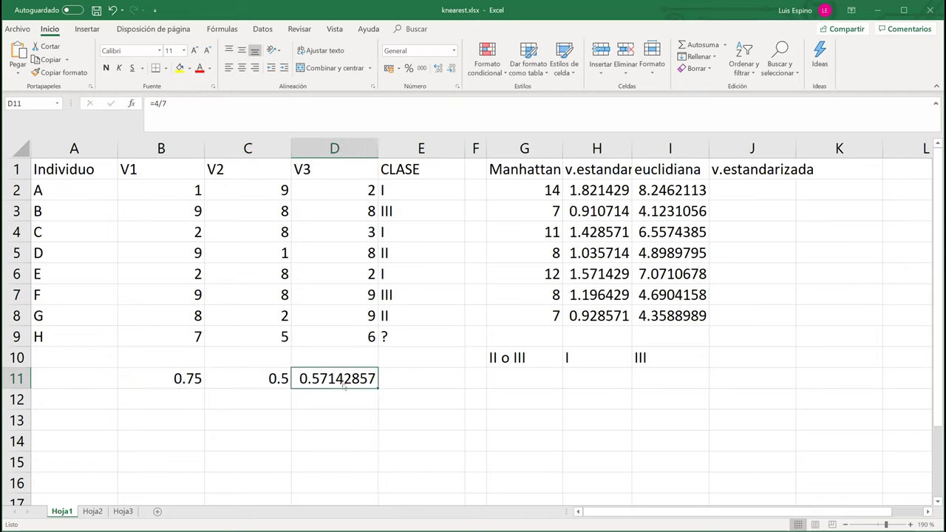
Copy the standardized distances of individuals A to G from H2:H8.
left_click(590, 190)
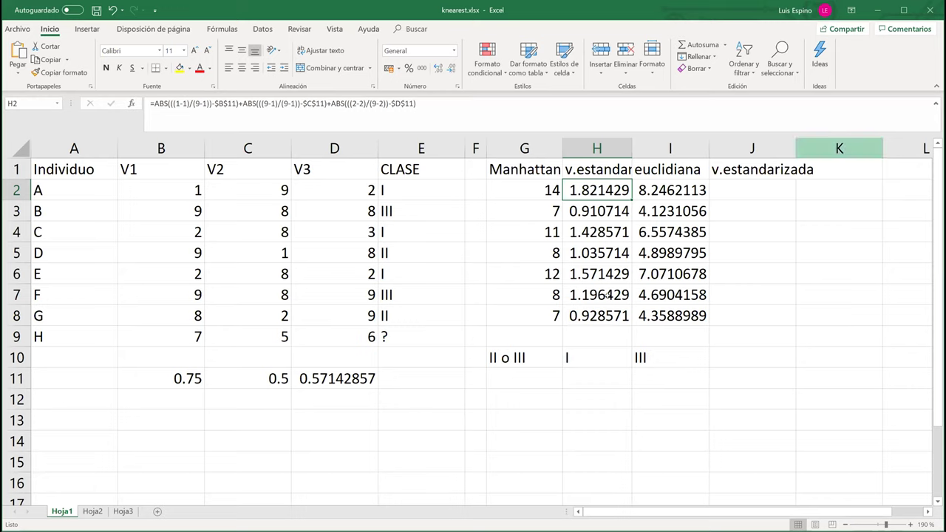
left_click(599, 295)
left_click_drag(595, 185, 601, 318)
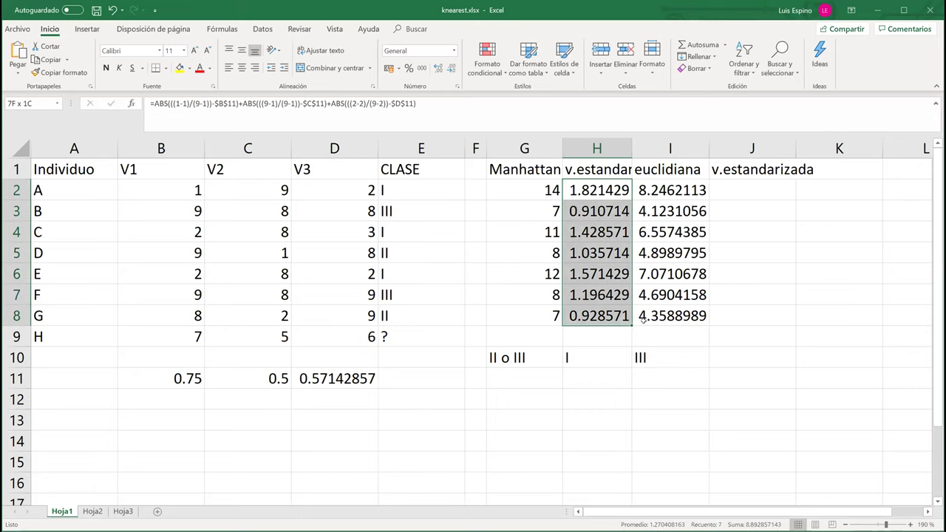
key("ctrl+c")
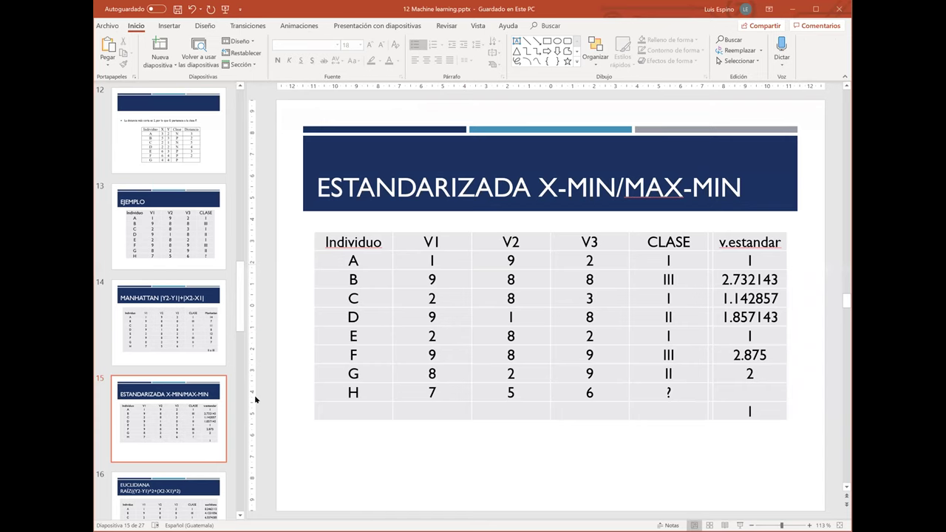
In PowerPoint, replace the v.estandar values of individuals A to G on the Estandarizada slide with the copied distances.
scroll(203, 291, "down", 3)
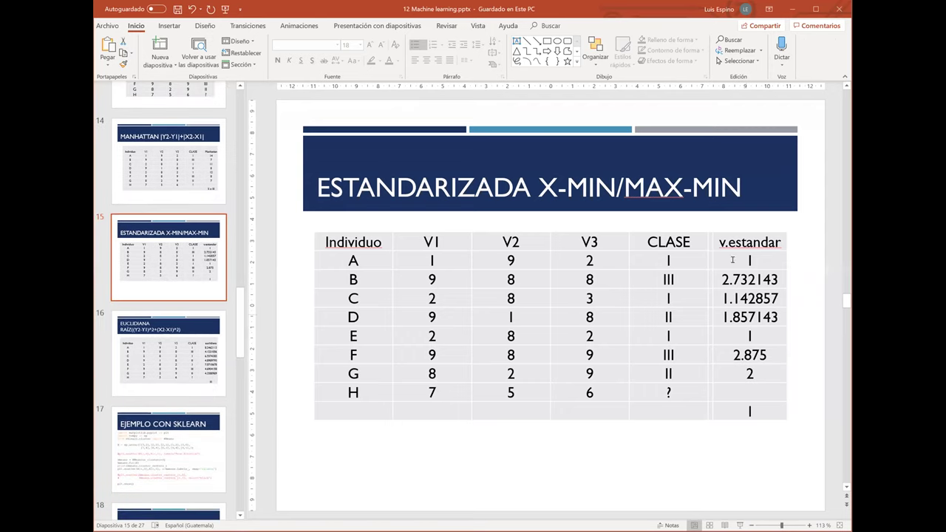
left_click_drag(733, 255, 758, 390)
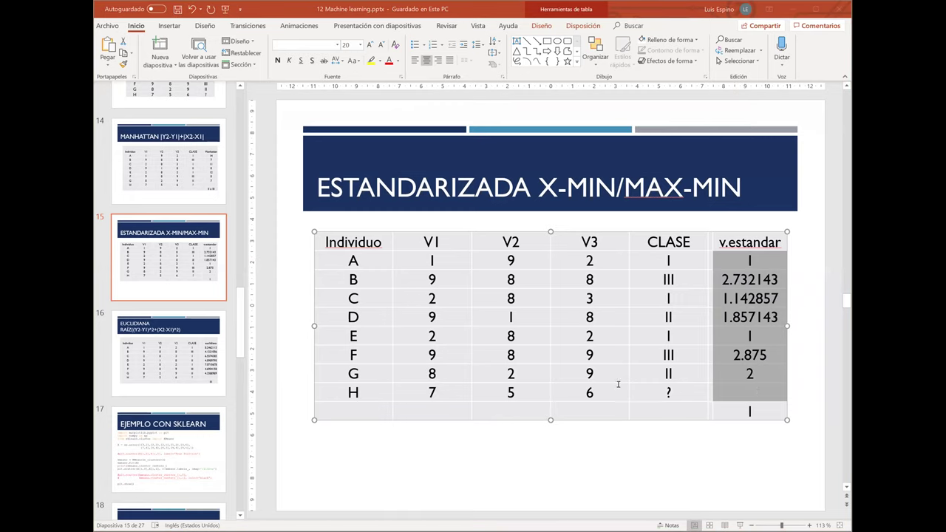
double_click(769, 370)
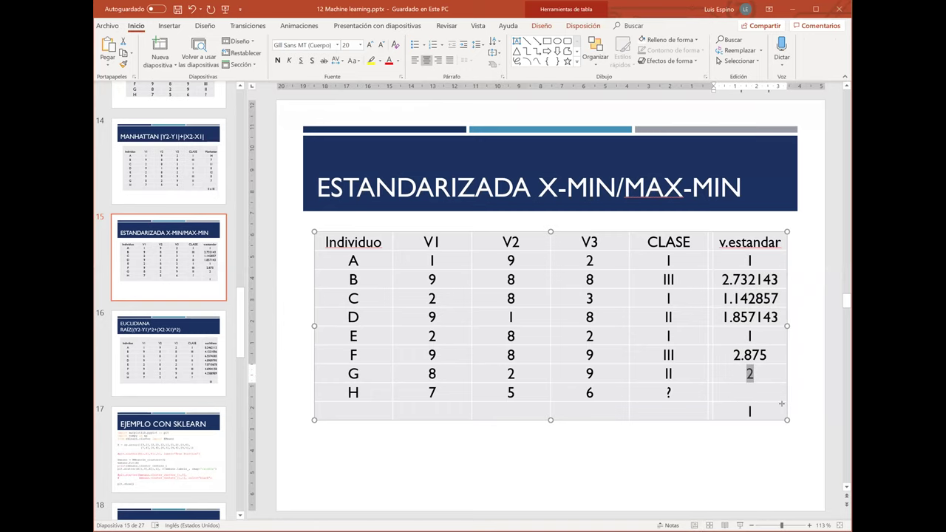
left_click_drag(751, 260, 763, 366)
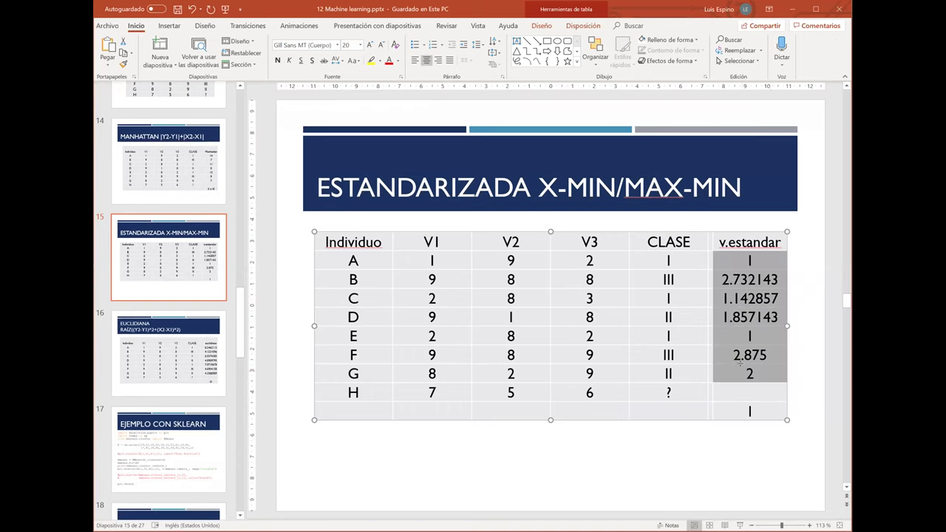
key("ctrl+v")
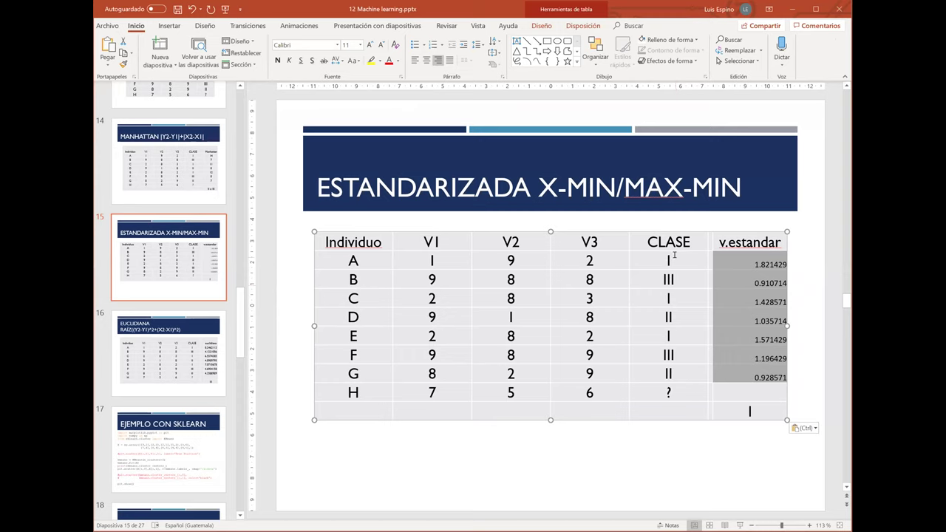
Center the pasted v.estandar values and enlarge their font to 18 points.
left_click(427, 60)
left_click(370, 44)
left_click(371, 45)
left_click(370, 44)
left_click(371, 44)
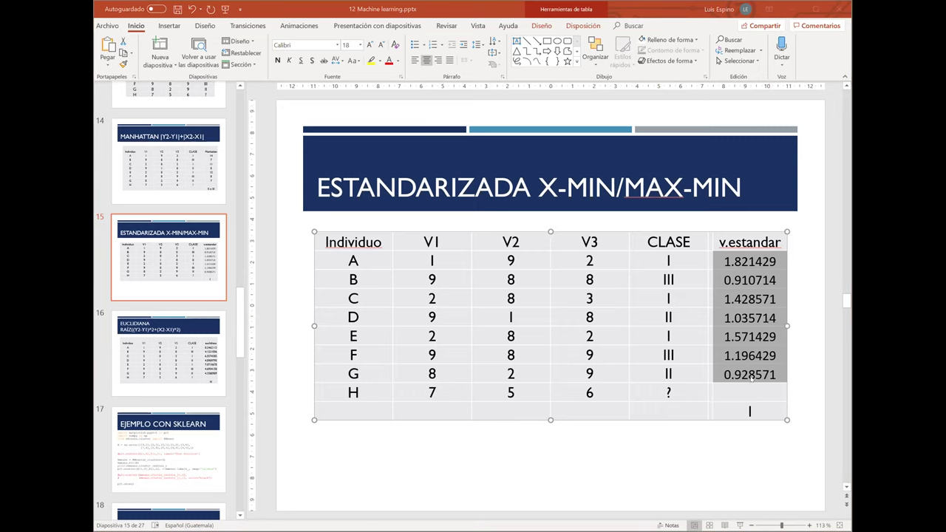
Mark individual B's standardized distance and change the resulting class below the v.estandar column to III.
left_click(760, 378)
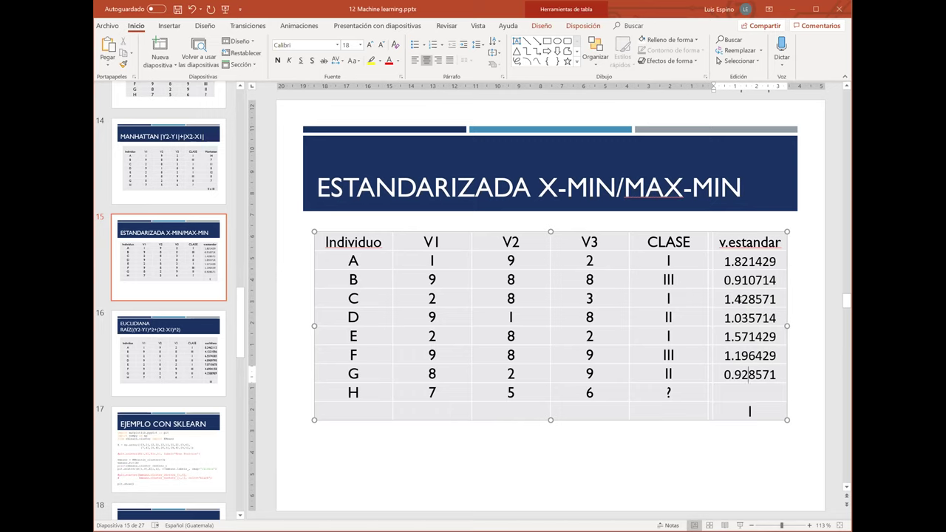
left_click_drag(719, 279, 780, 277)
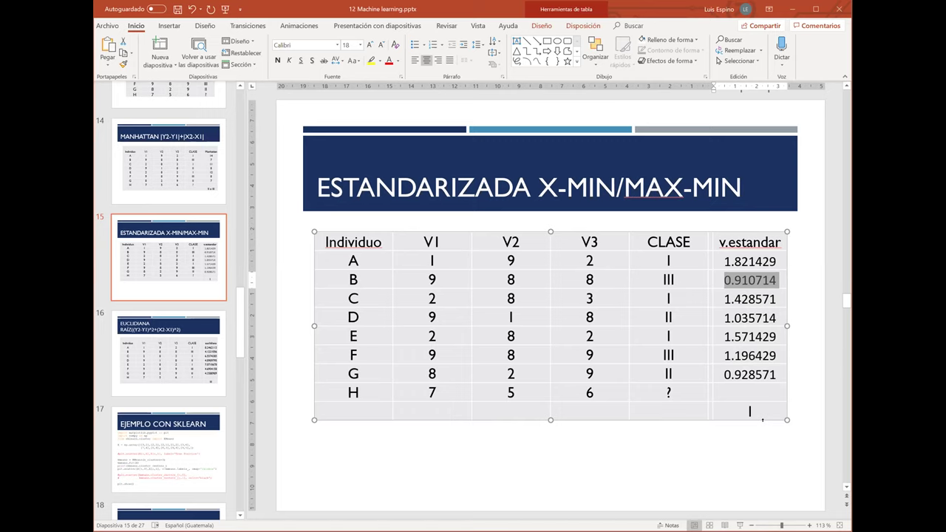
left_click(750, 411)
type("III")
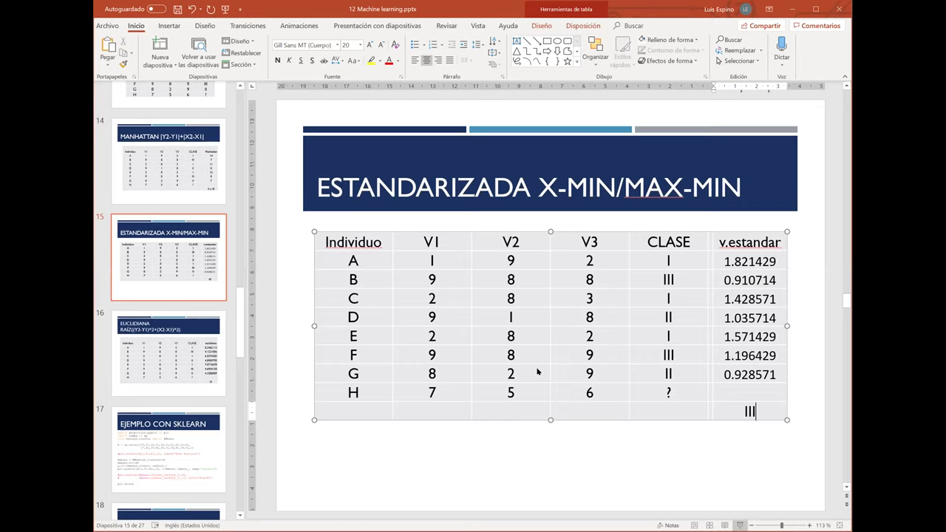
Start the slide show from the current slide and compare the Euclidean, standardized and Manhattan distance tables.
key("shift+F5")
left_click(487, 458)
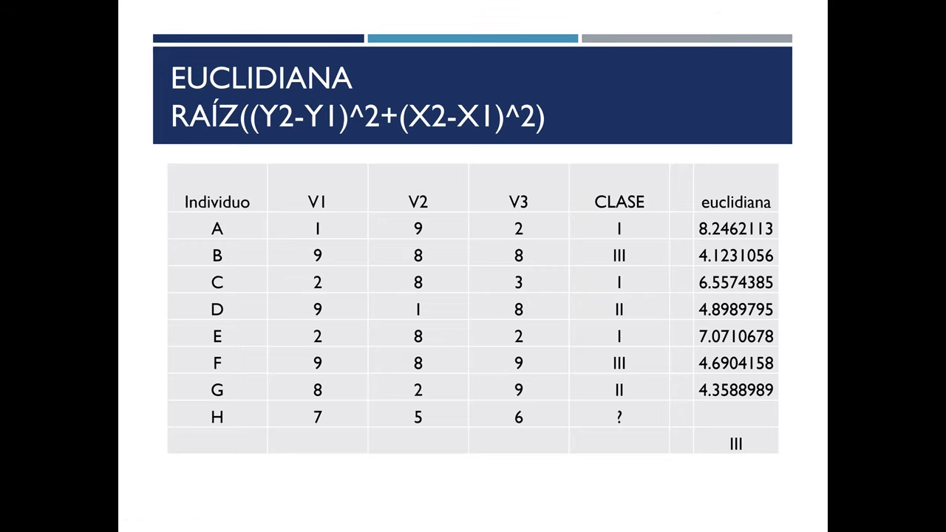
key("Right")
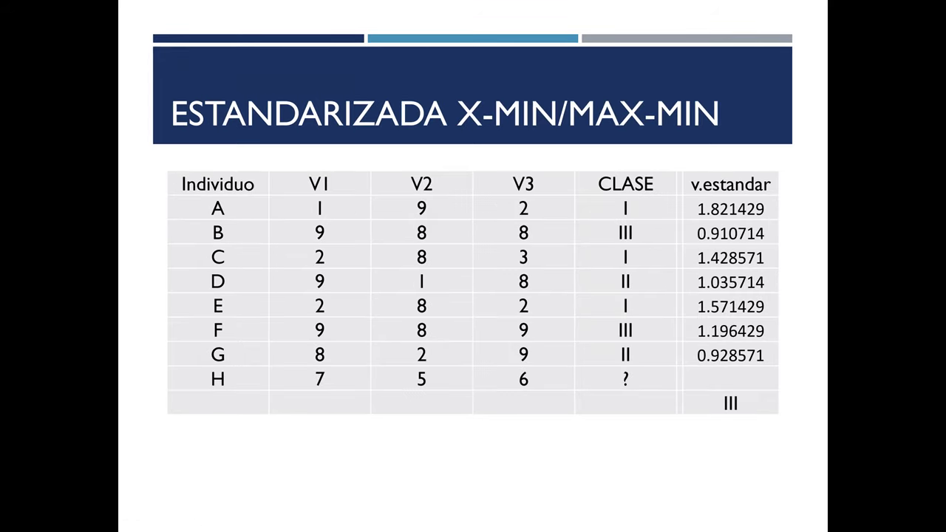
key("Right")
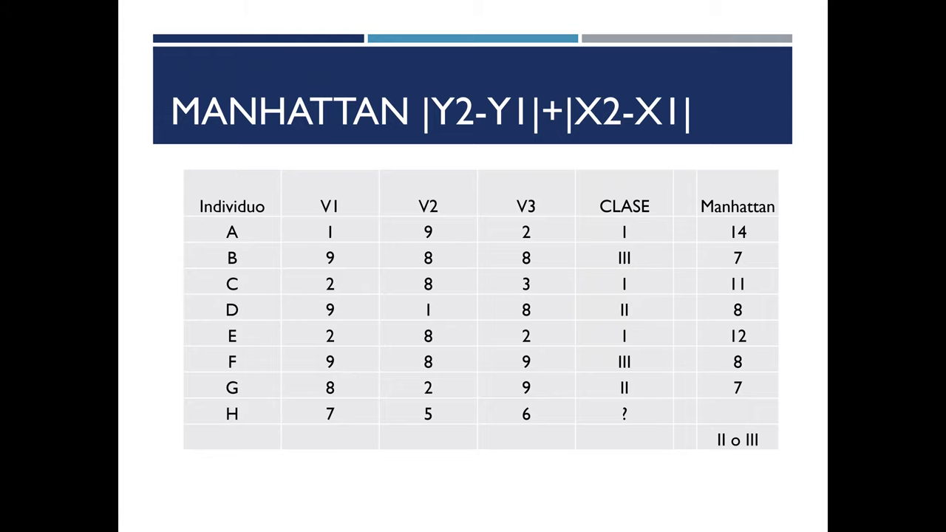
key("Right")
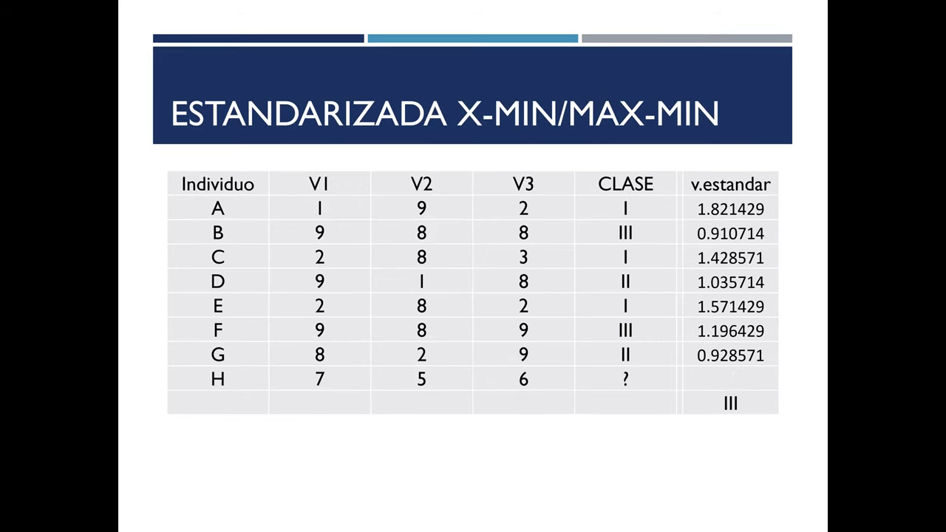